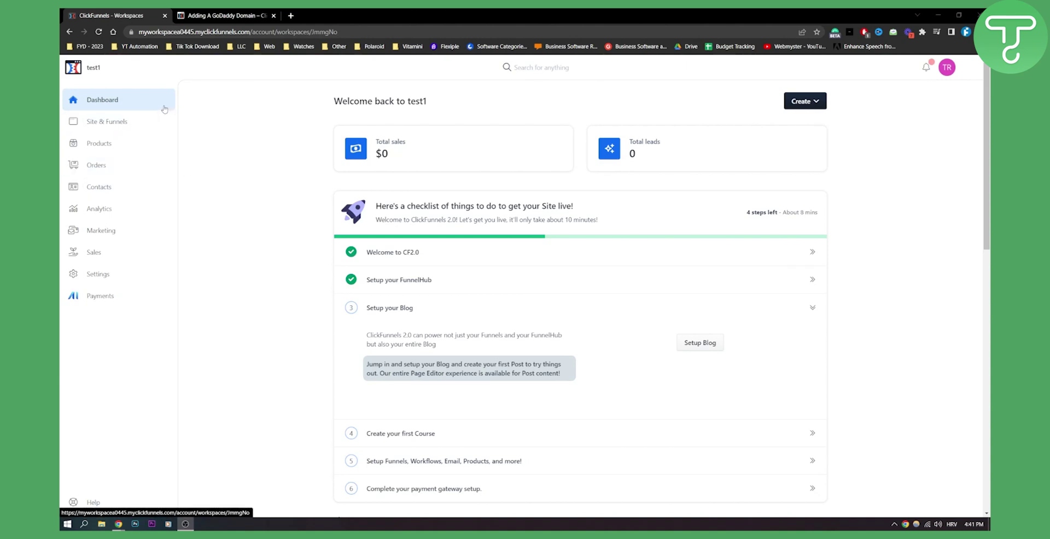
- Connect the suggested www domain as an existing domain and add it to the site's domains
click(118, 124)
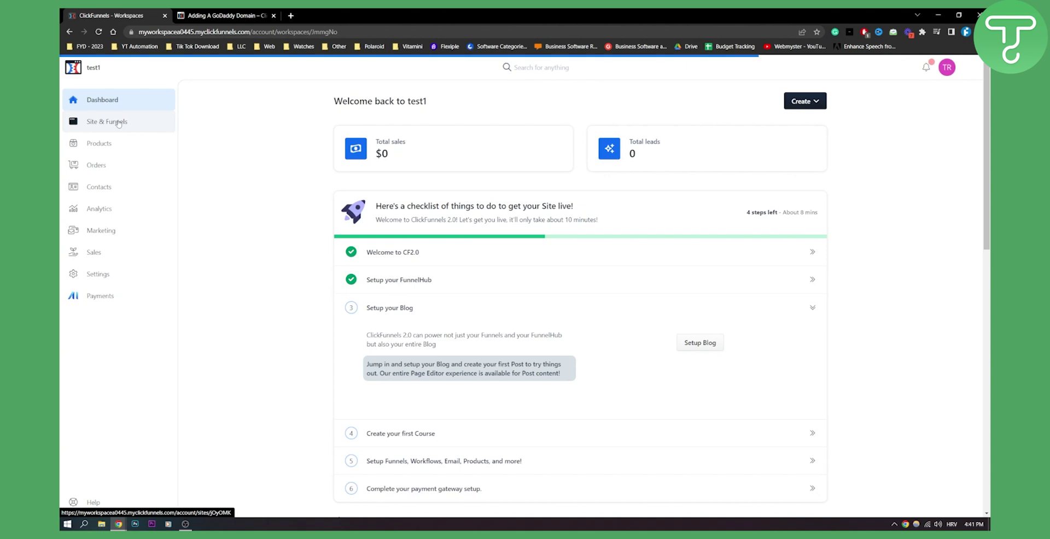
click(109, 289)
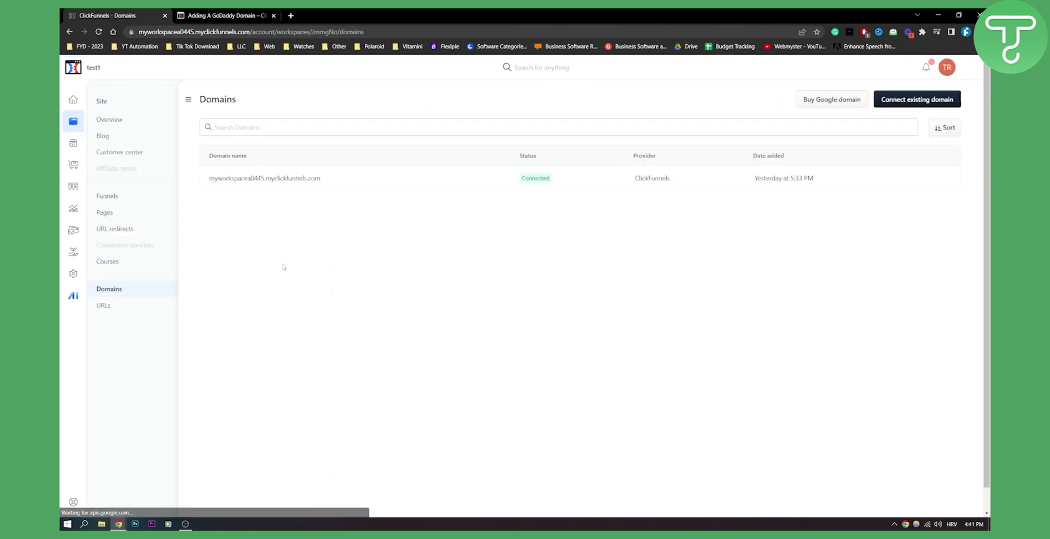
click(910, 103)
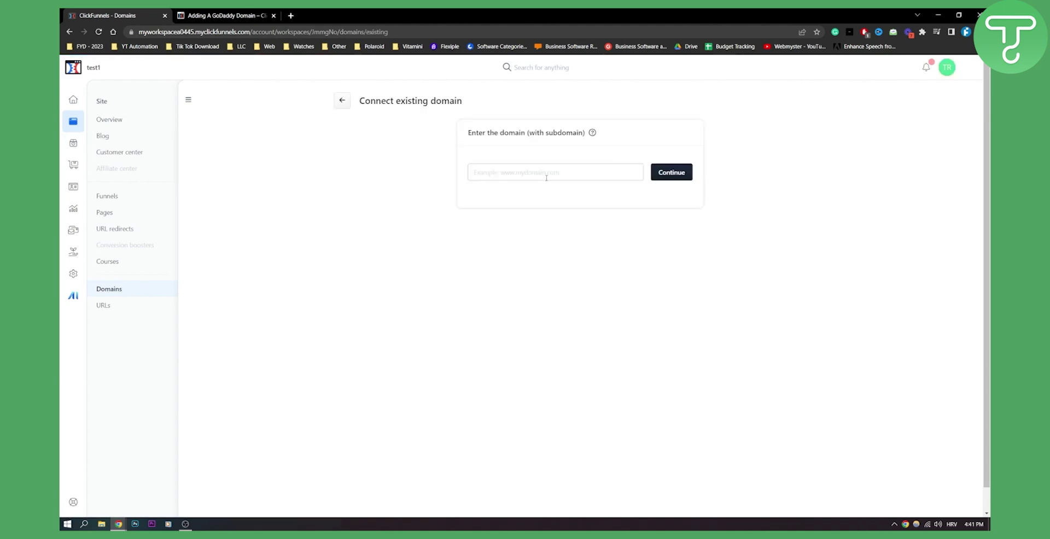
click(547, 173)
click(544, 191)
click(670, 174)
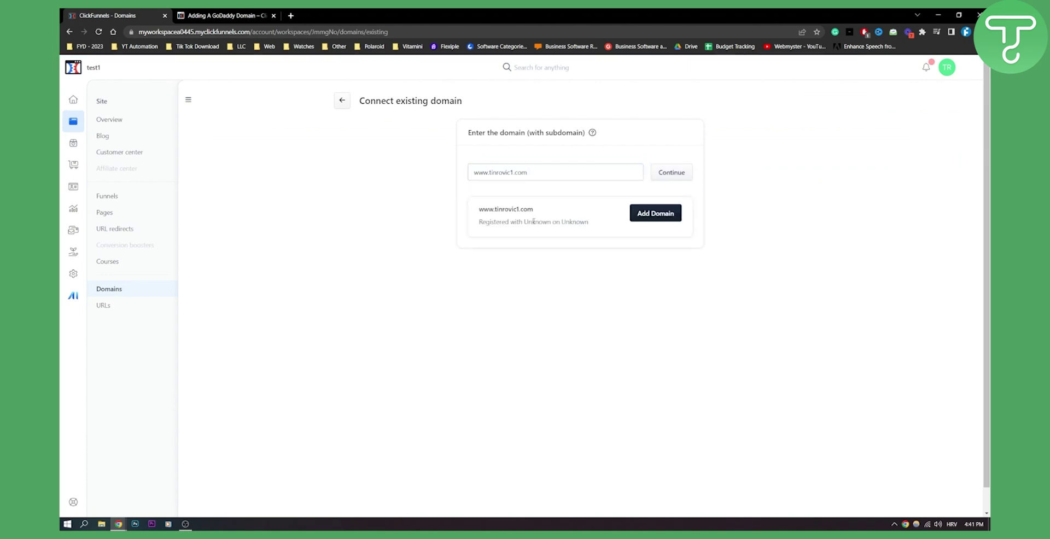
click(656, 219)
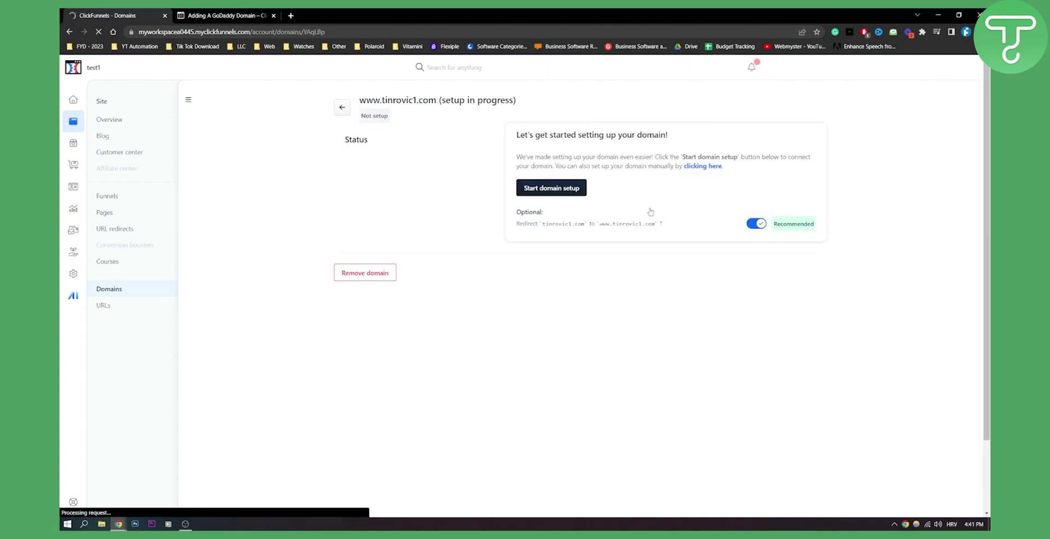
- Start automatic domain setup, pick GoDaddy as the provider via a 'goda' search, then close it
click(569, 189)
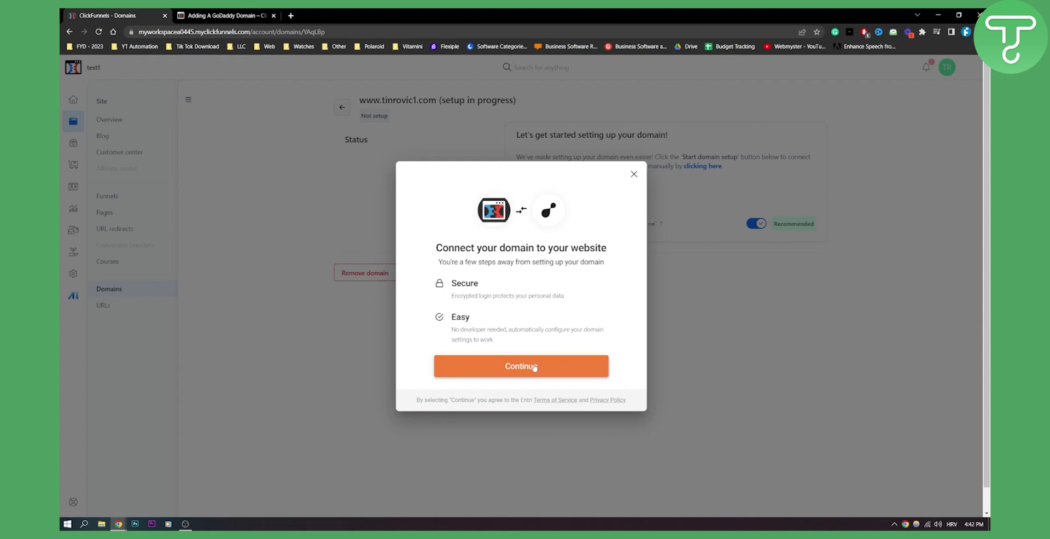
click(533, 367)
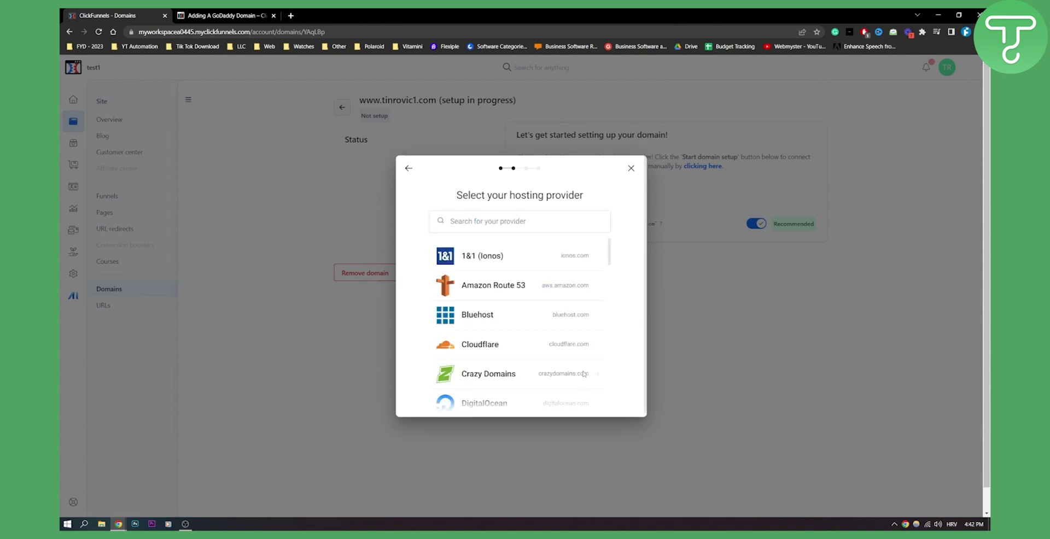
click(508, 229)
text(goda)
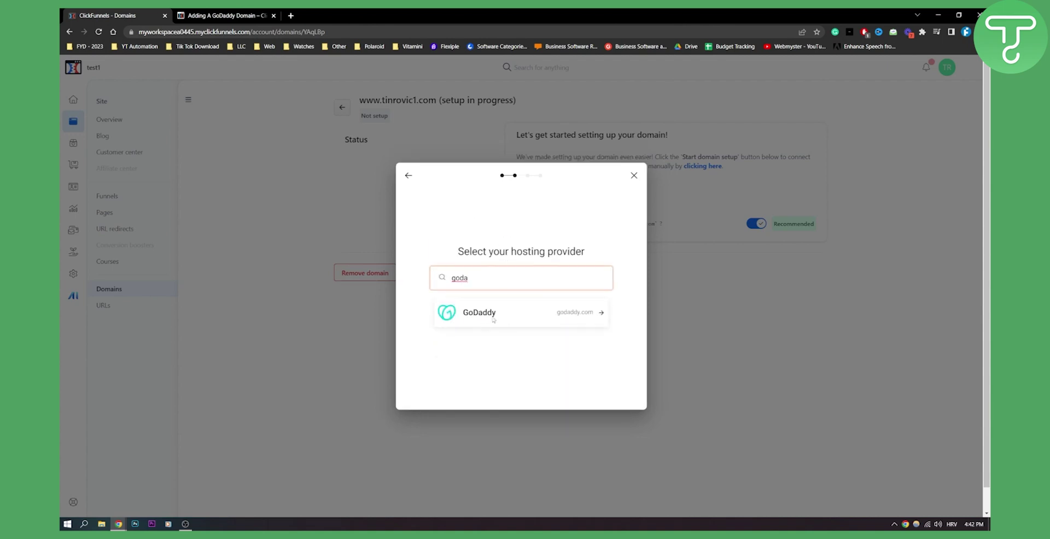
click(484, 323)
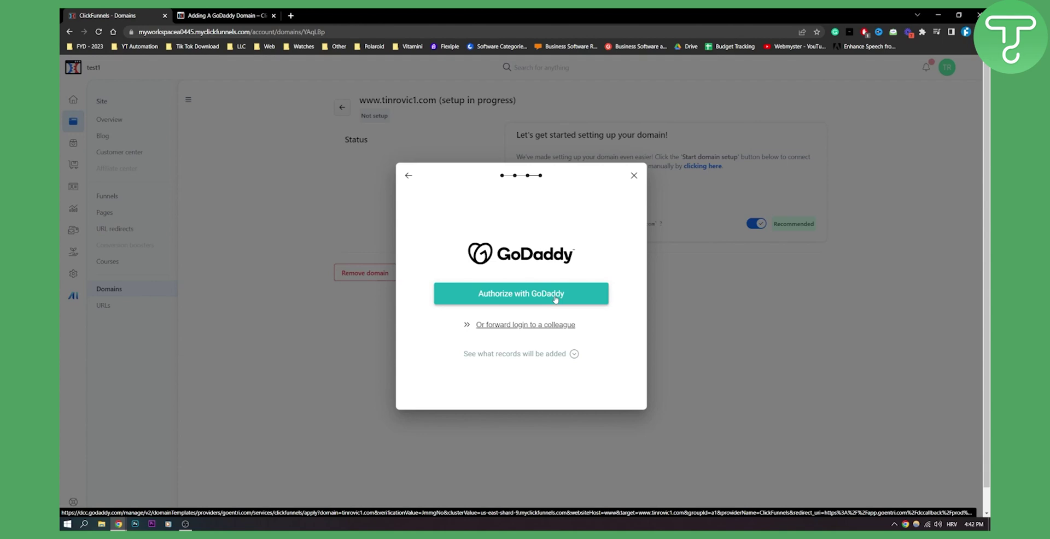
click(635, 175)
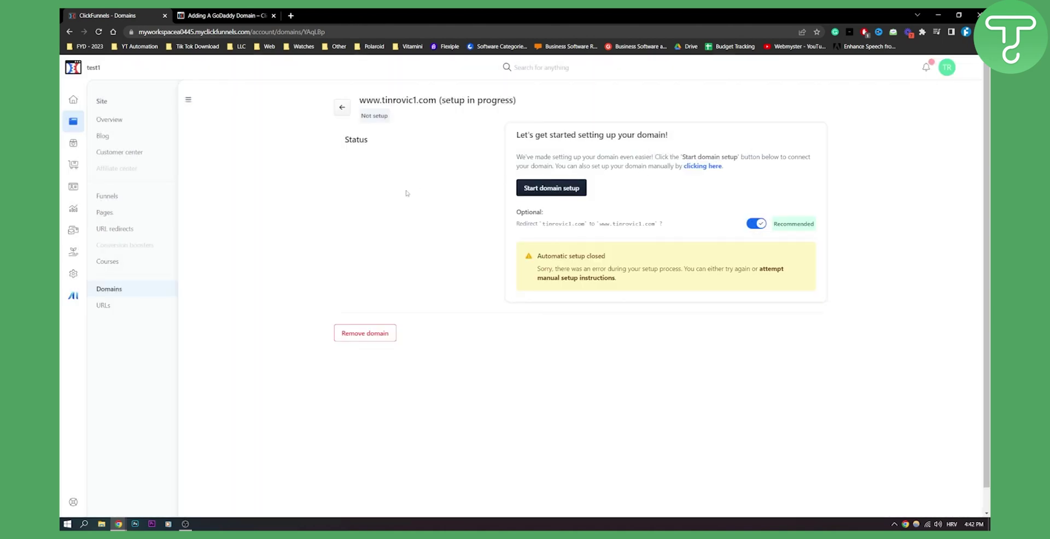
- Switch to the GoDaddy help article and read down to pointing the www CNAME at target.clickfunnels.com
click(225, 15)
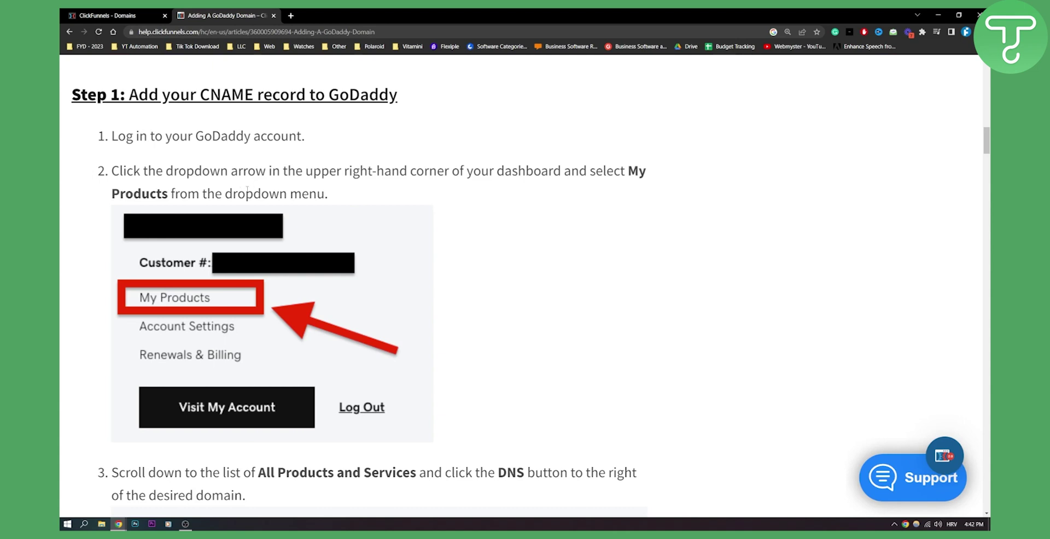
scroll(287, 190, down, 2)
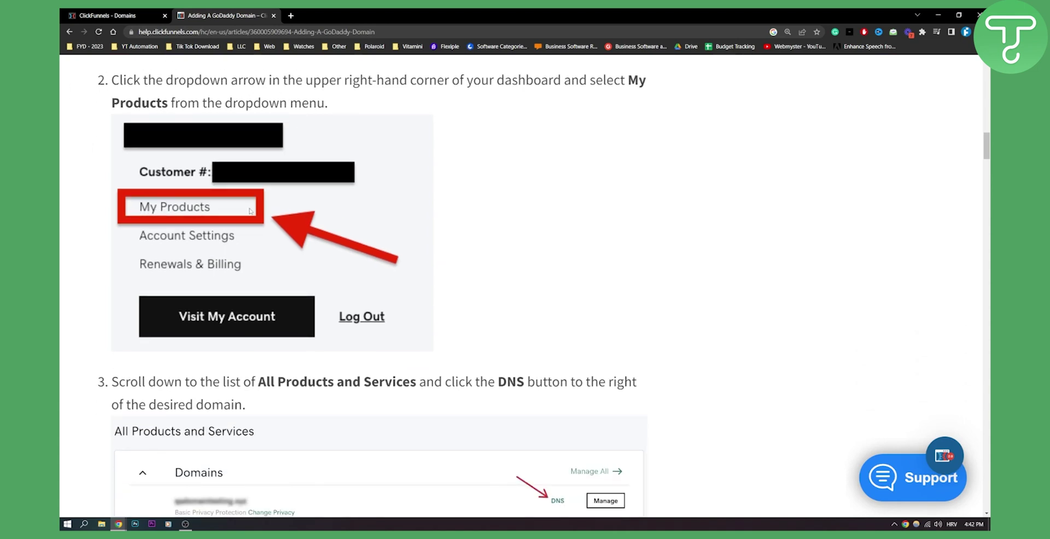
scroll(331, 210, down, 5)
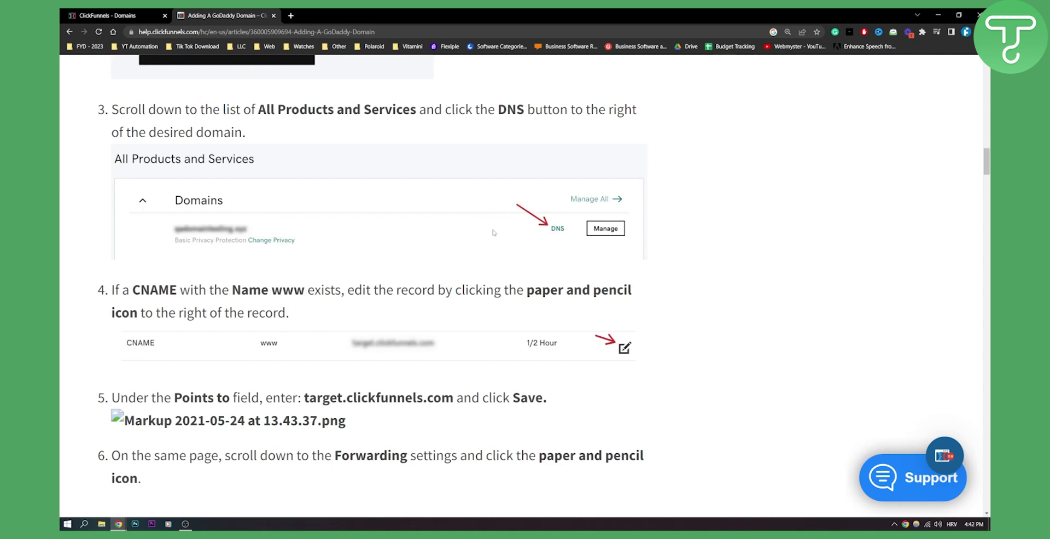
scroll(449, 227, down, 3)
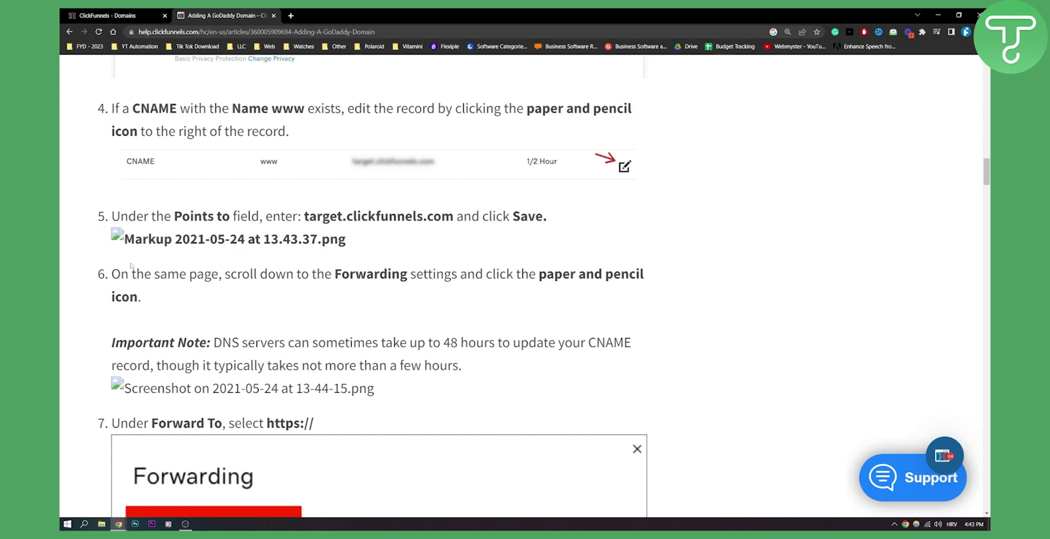
- Scroll through the Forwarding screenshot and steps 7–11, ending at Permanent (301) and Save
scroll(131, 266, down, 2)
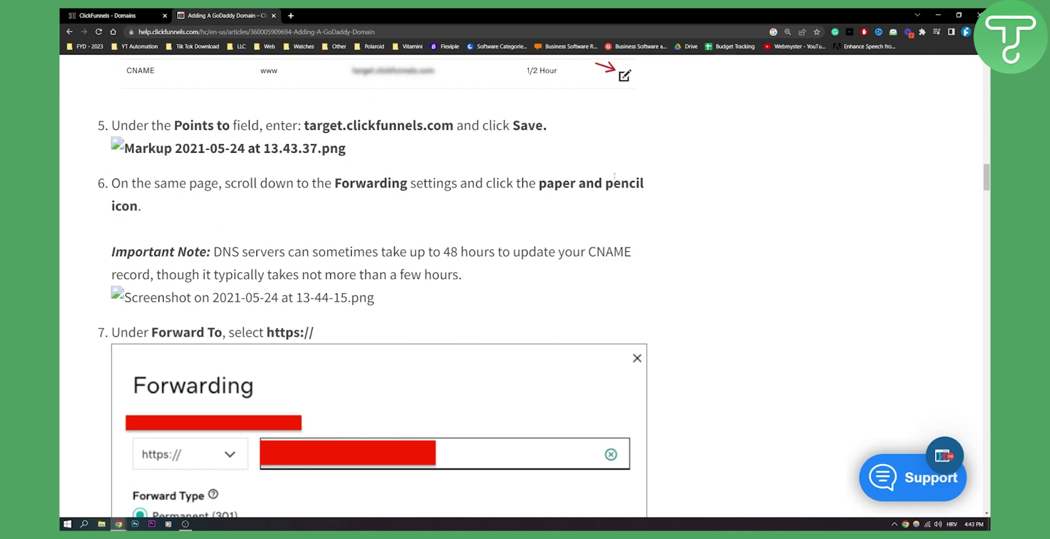
scroll(198, 198, down, 2)
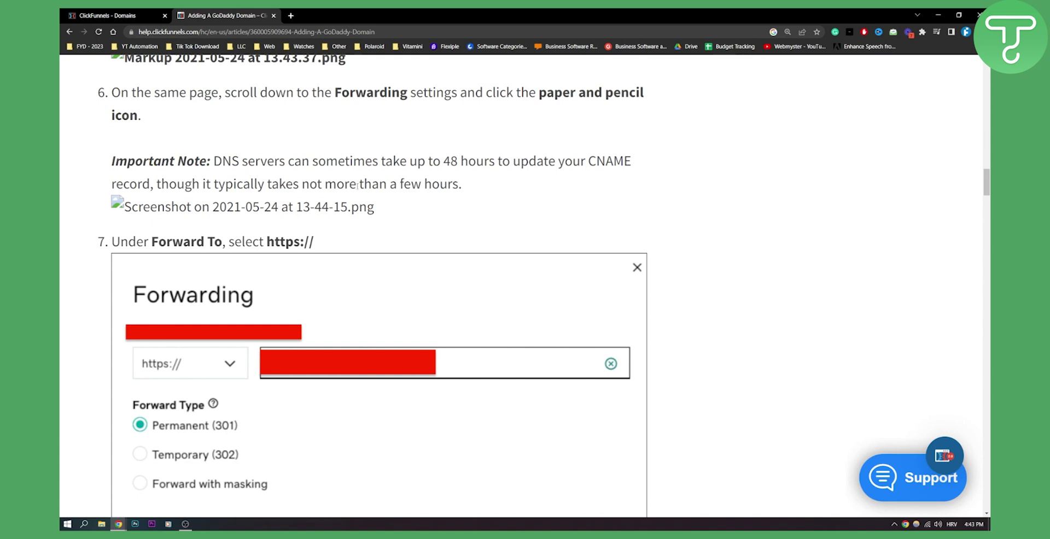
scroll(358, 186, down, 2)
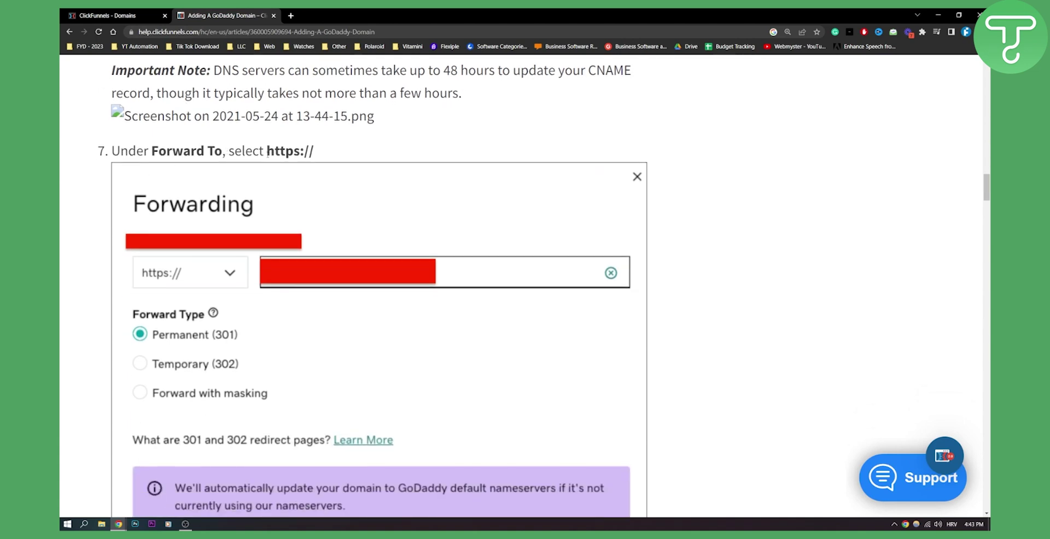
scroll(315, 157, down, 3)
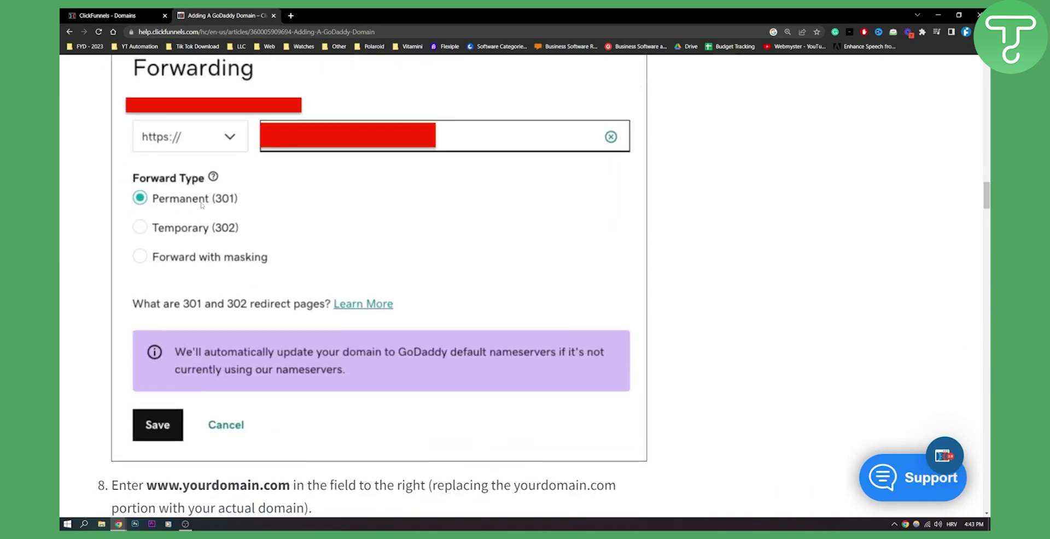
scroll(211, 219, down, 3)
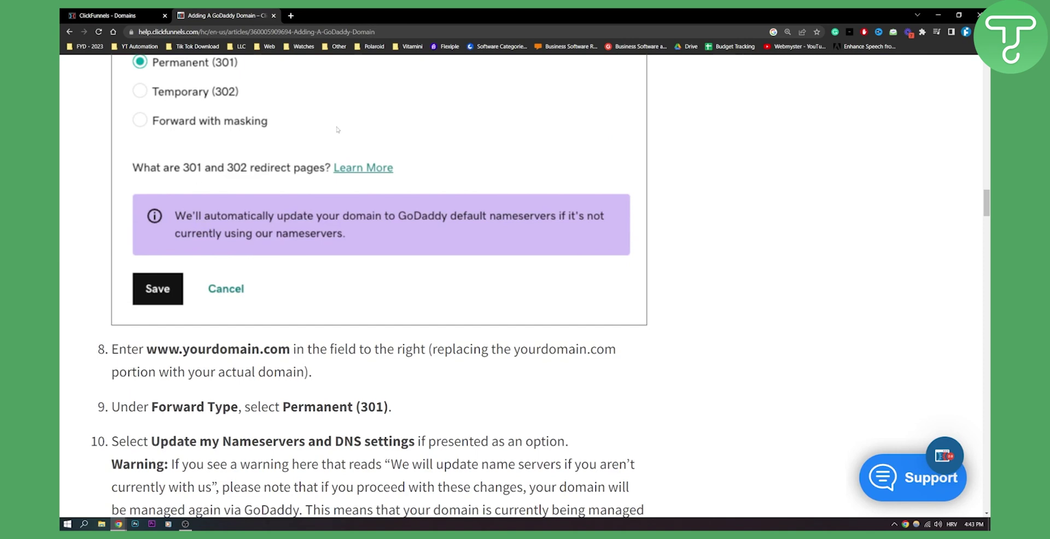
scroll(344, 110, down, 3)
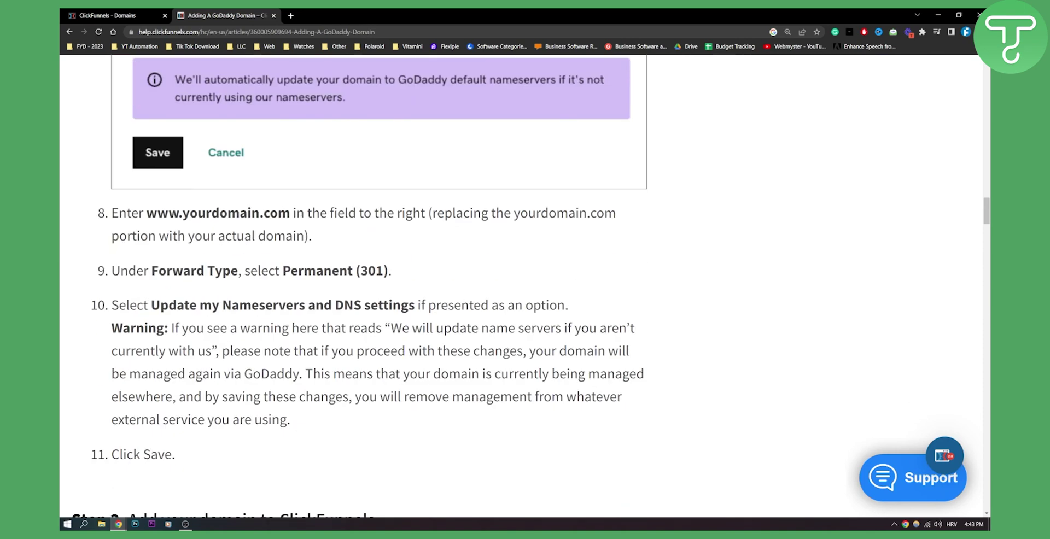
scroll(453, 214, up, 8)
scroll(382, 218, down, 6)
scroll(481, 208, down, 2)
scroll(162, 154, down, 1)
scroll(162, 154, up, 6)
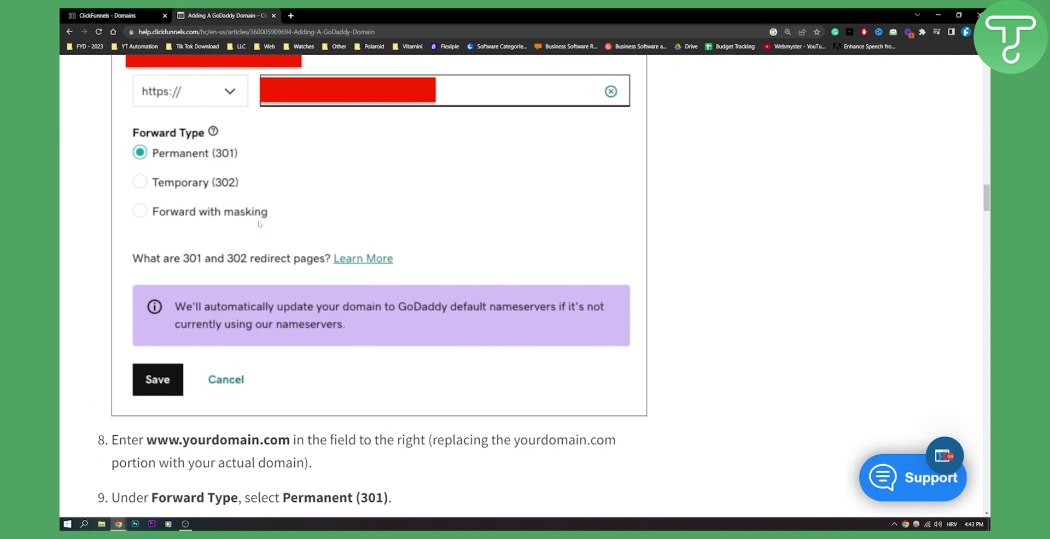
scroll(283, 229, down, 6)
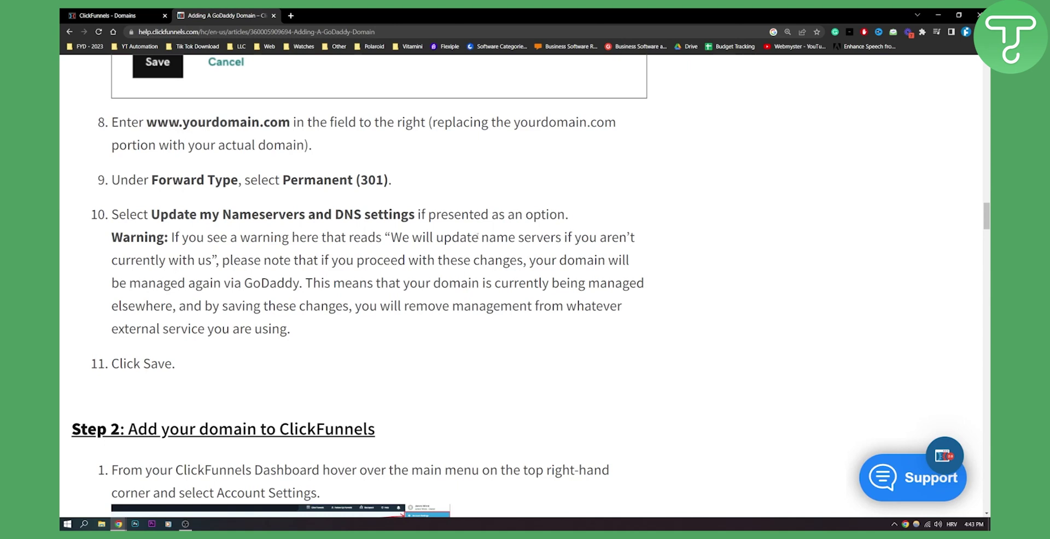
- Scroll through add-domain steps 3–6 to the 'Verify your External Custom Domain' heading
scroll(137, 252, down, 2)
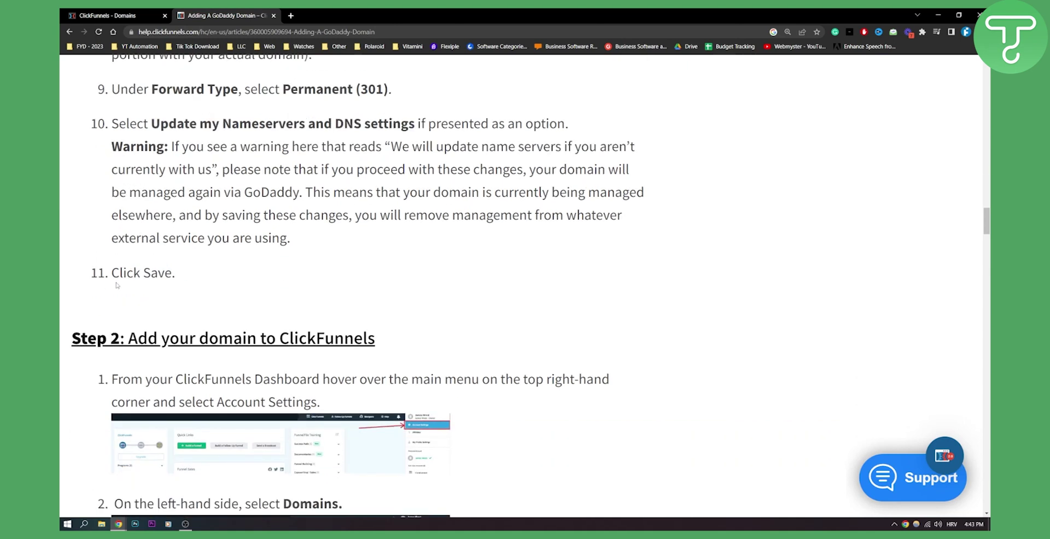
scroll(438, 257, down, 3)
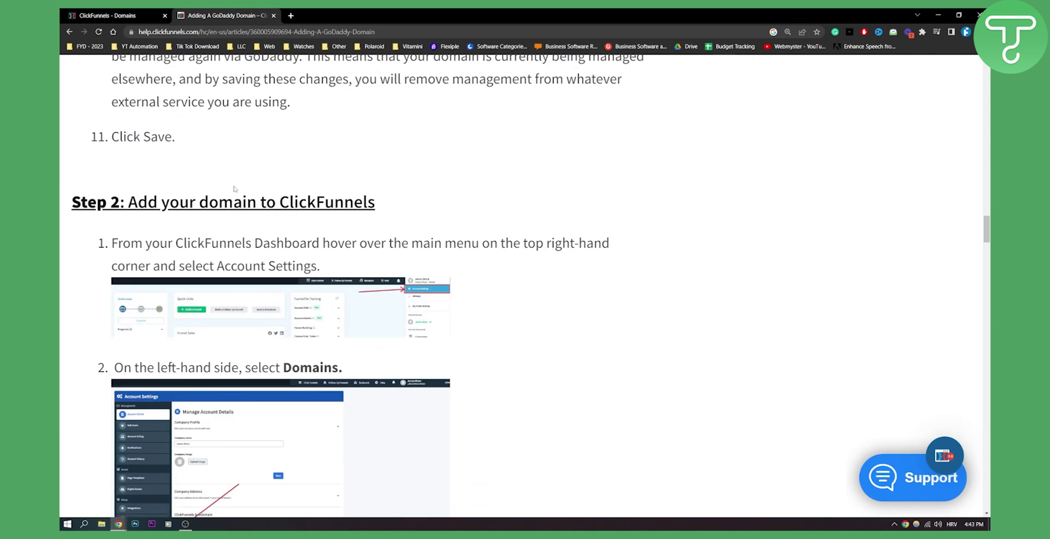
scroll(237, 183, down, 1)
scroll(268, 164, down, 1)
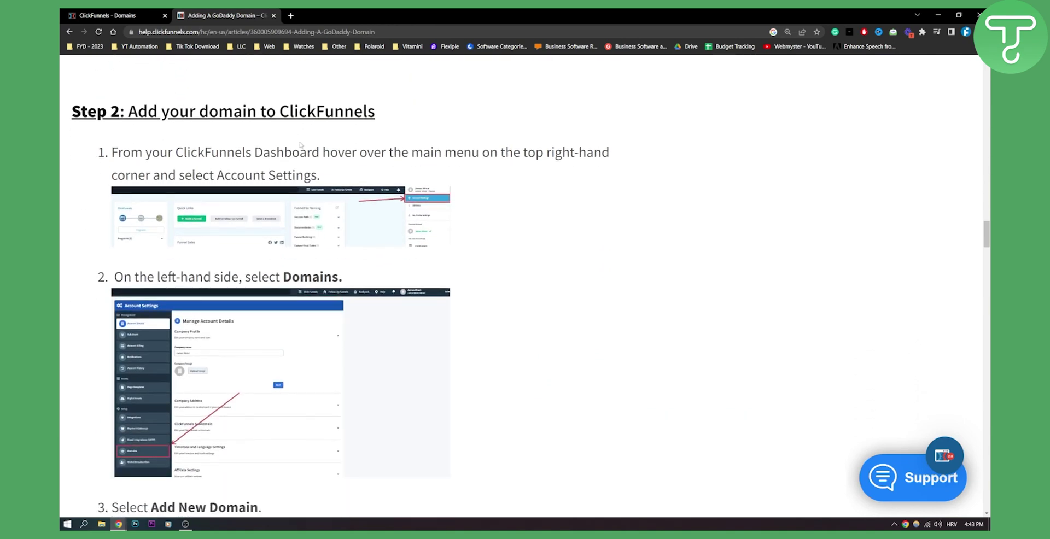
scroll(220, 278, down, 2)
scroll(141, 362, down, 3)
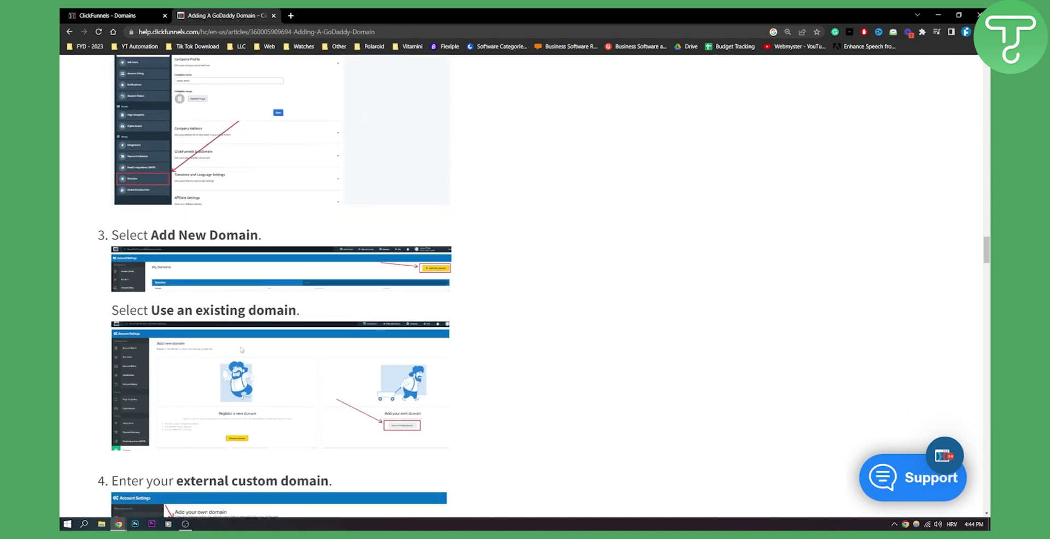
ctrl+scroll(228, 350, up, 3)
scroll(386, 322, down, 2)
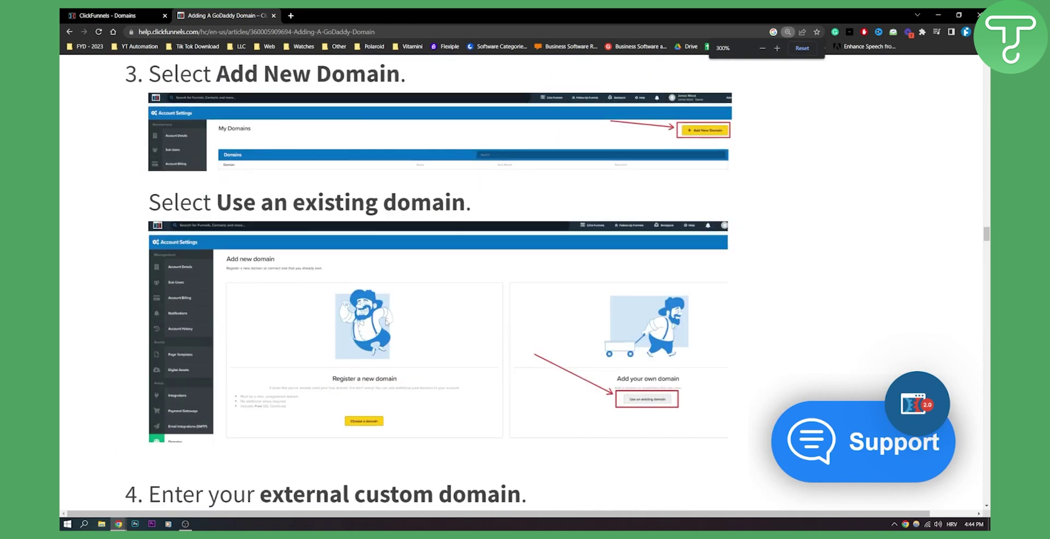
scroll(386, 323, down, 2)
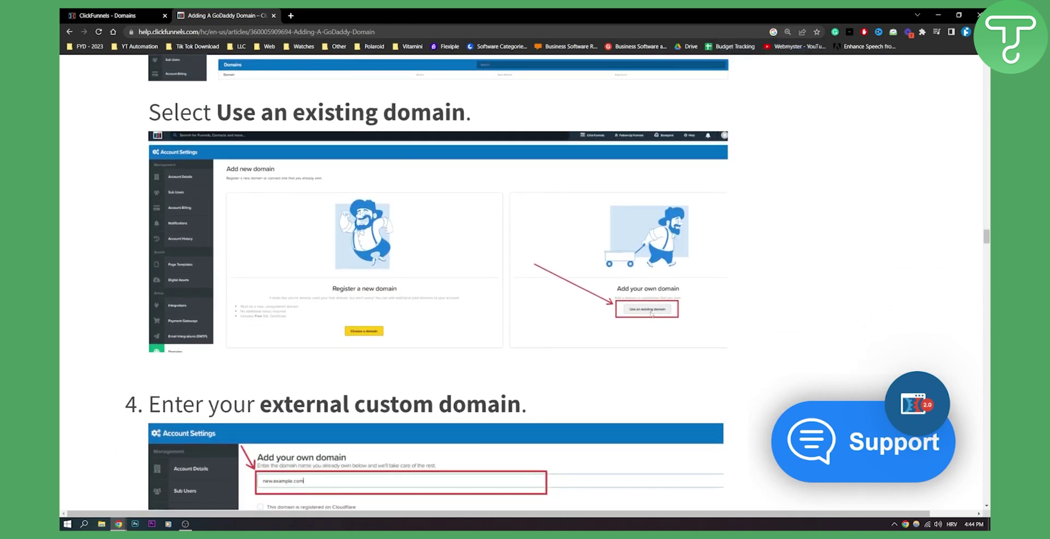
scroll(650, 315, down, 3)
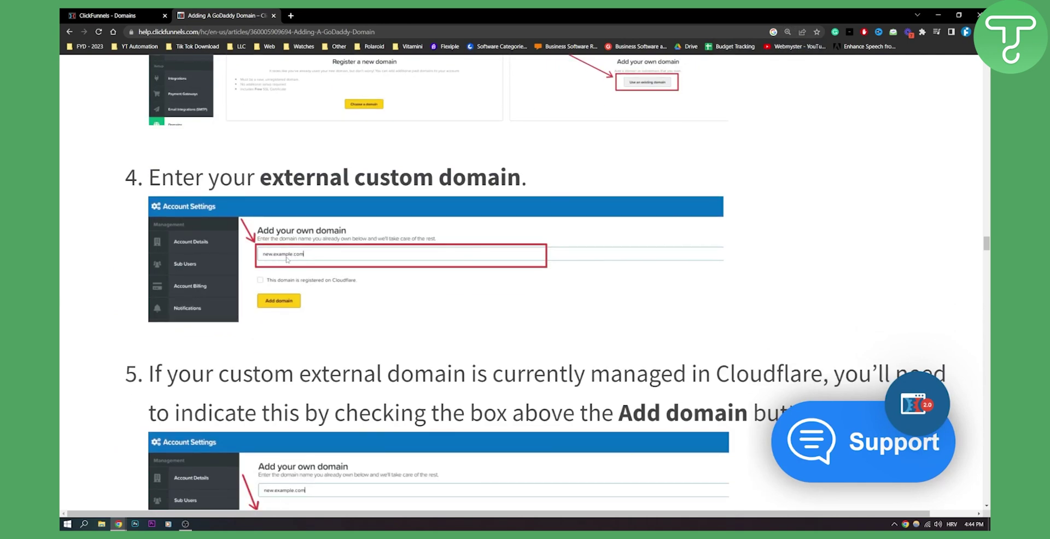
scroll(276, 235, down, 2)
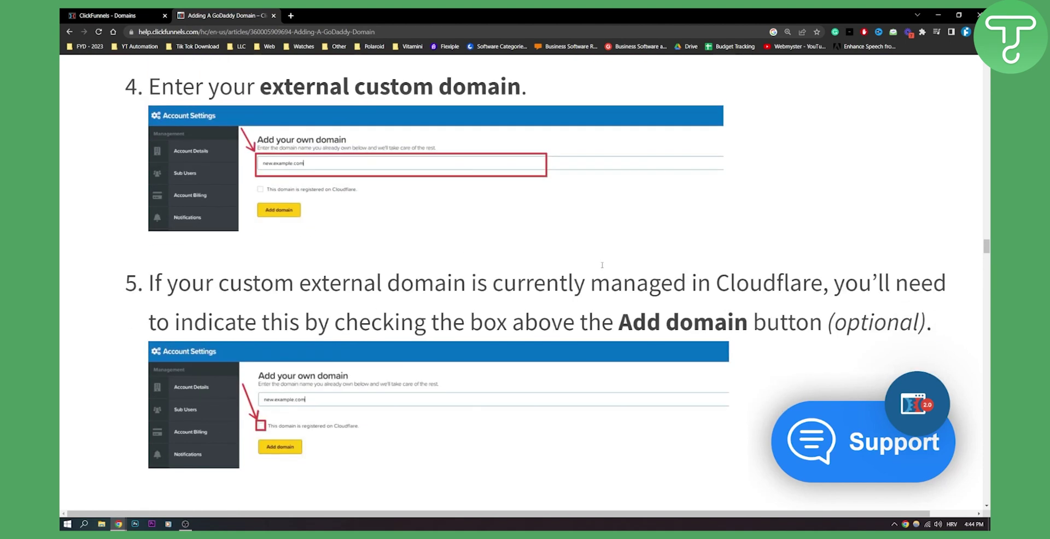
scroll(542, 258, down, 1)
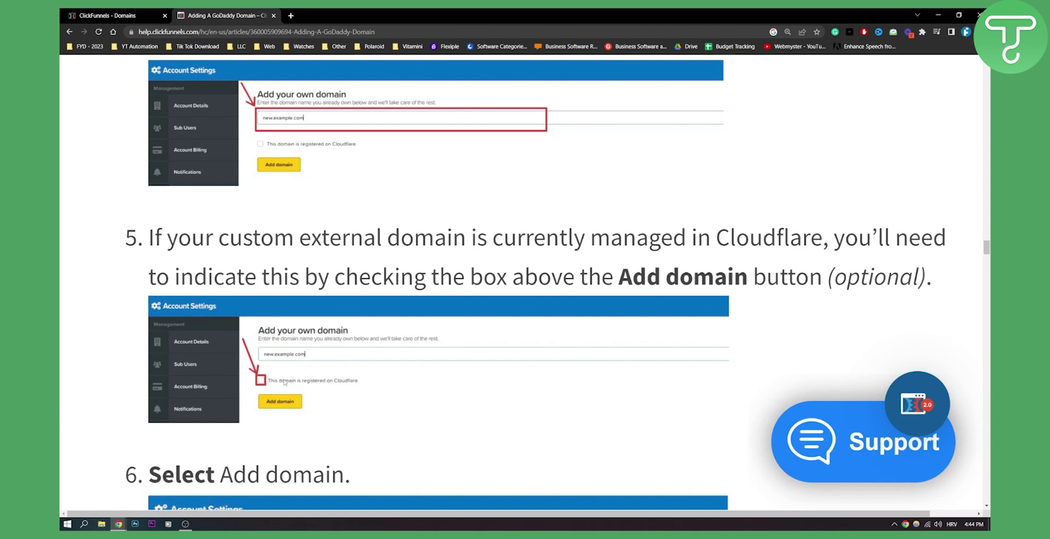
scroll(283, 382, down, 5)
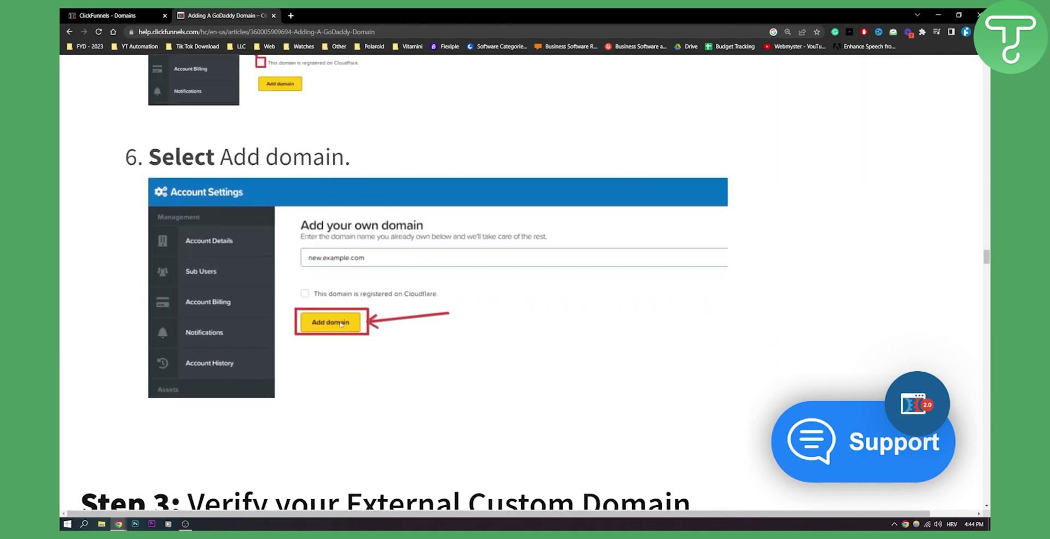
scroll(336, 306, down, 6)
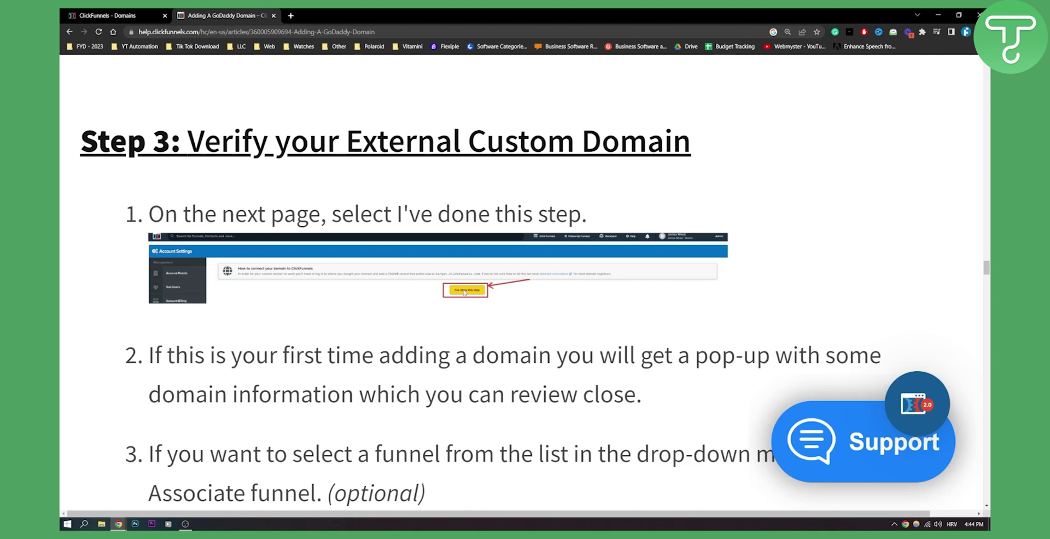
- Scroll past '4. Confirm your domain is verified' to the Step 4 SSL heading
scroll(465, 293, down, 2)
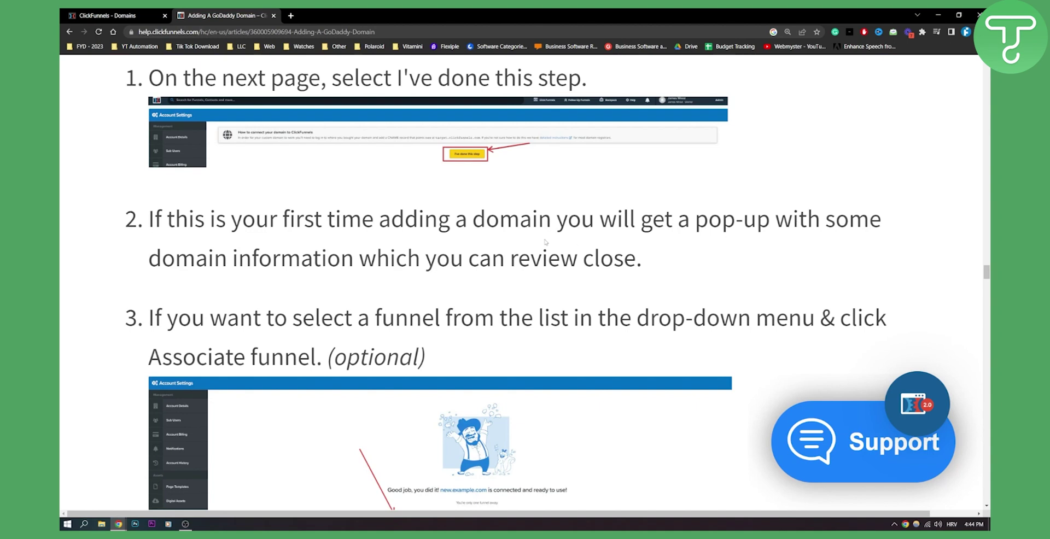
scroll(536, 251, down, 3)
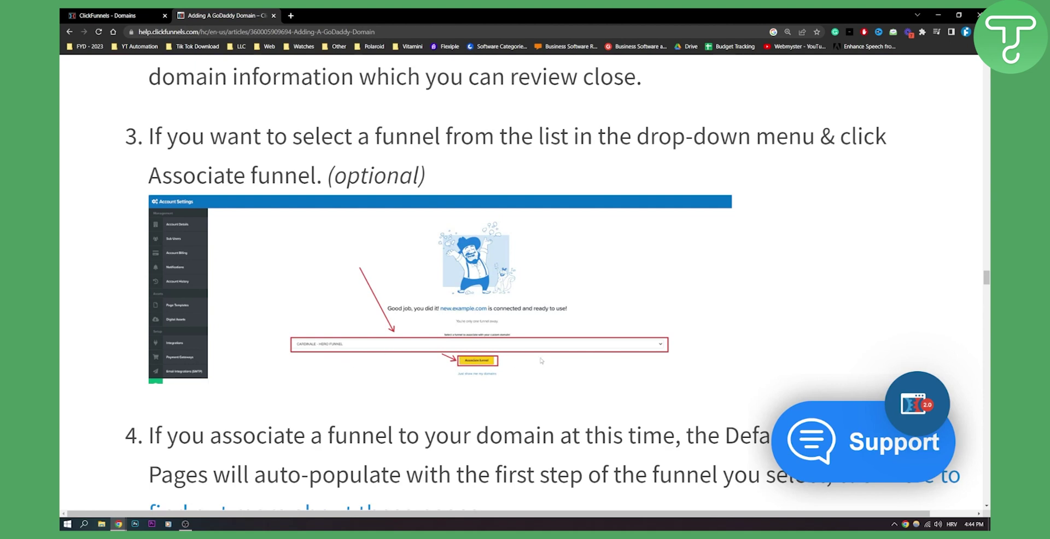
scroll(461, 353, down, 3)
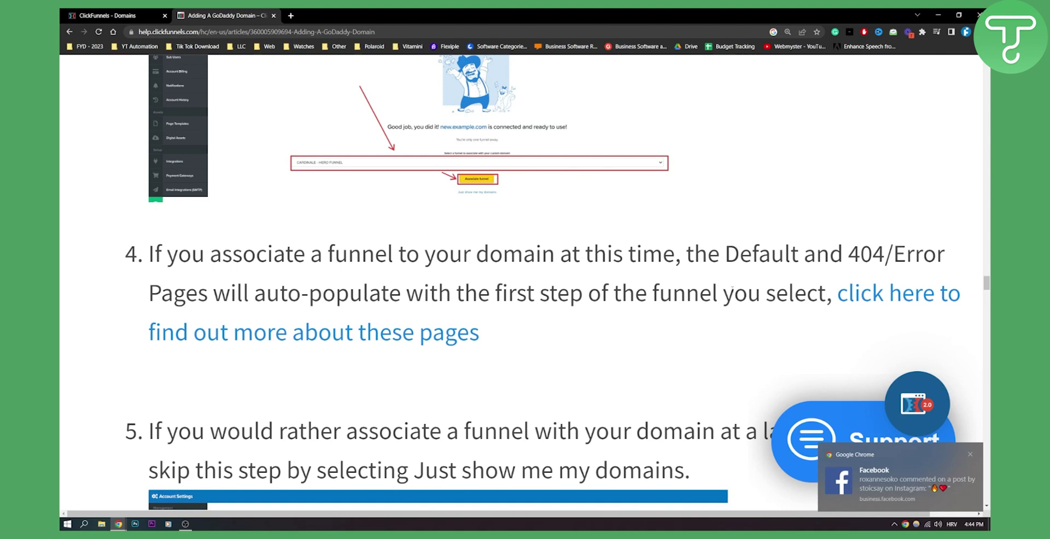
scroll(513, 297, down, 3)
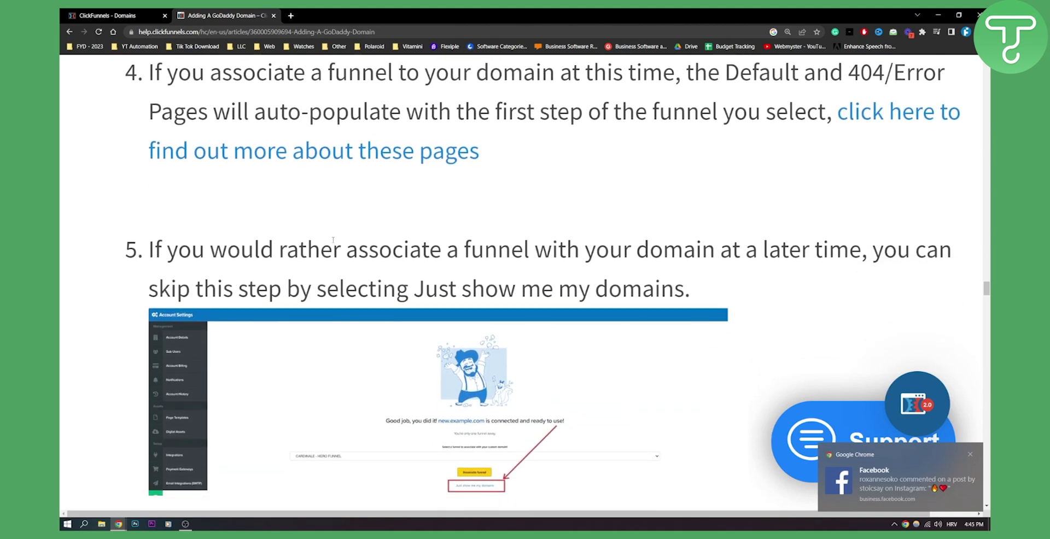
scroll(485, 253, down, 1)
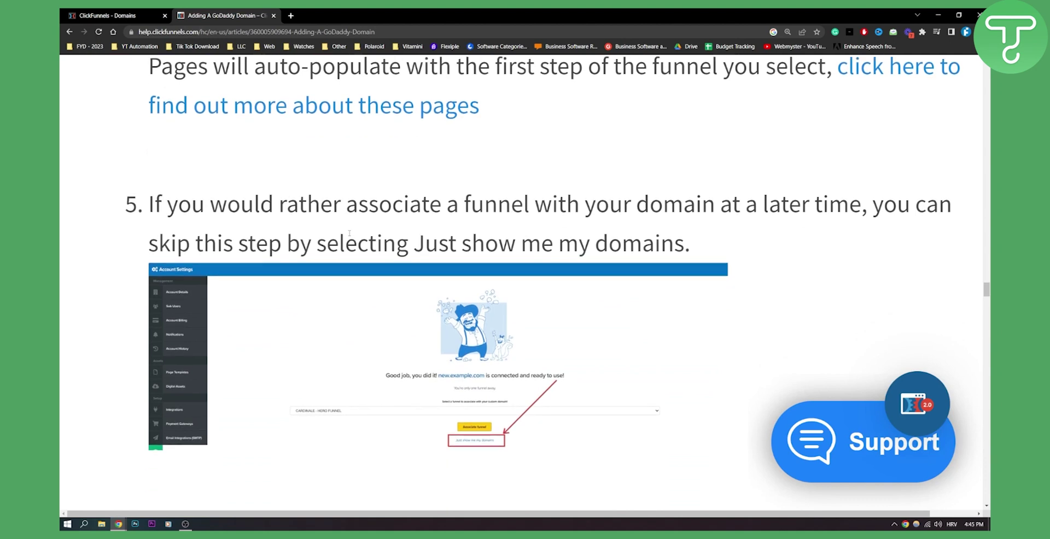
scroll(350, 233, down, 1)
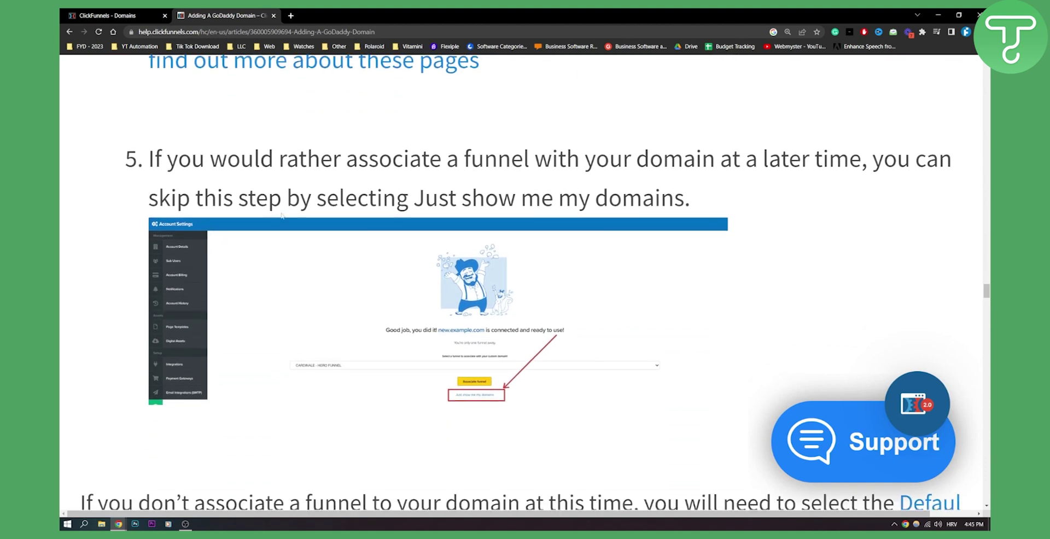
scroll(405, 268, down, 9)
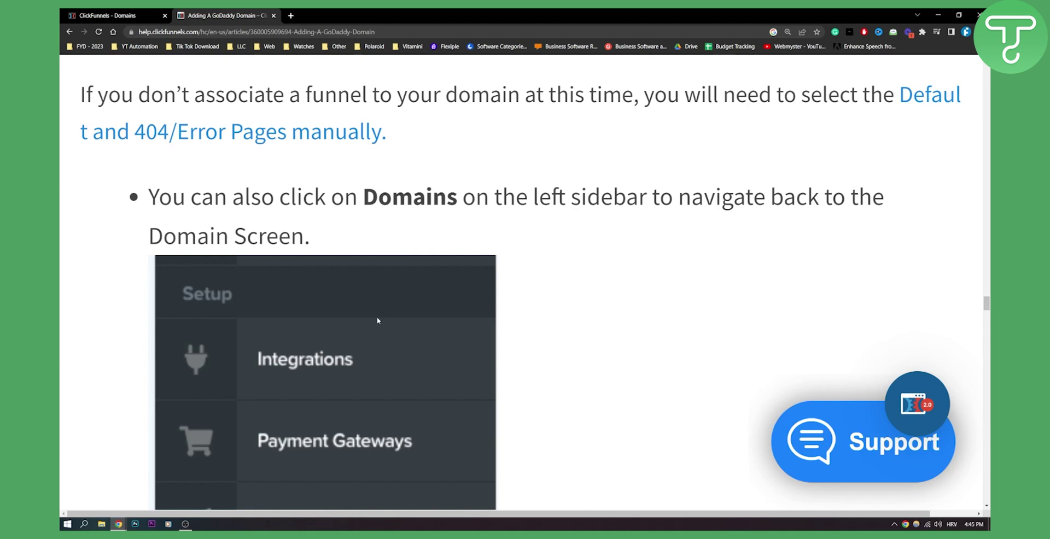
scroll(331, 308, down, 6)
scroll(309, 349, down, 9)
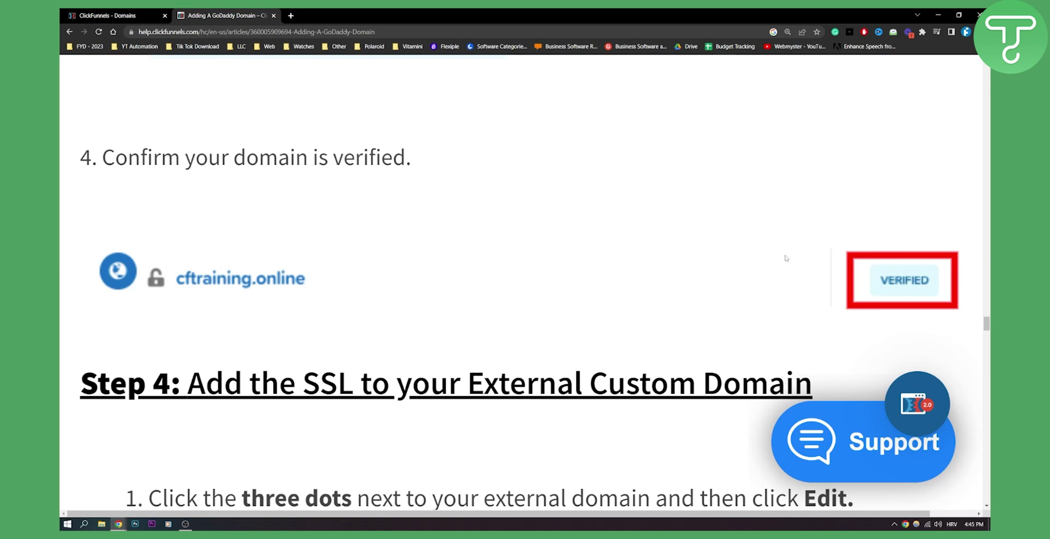
- Scroll through Expand, Add SSL, Check Now and success steps to the 25-minute support note
scroll(372, 180, down, 3)
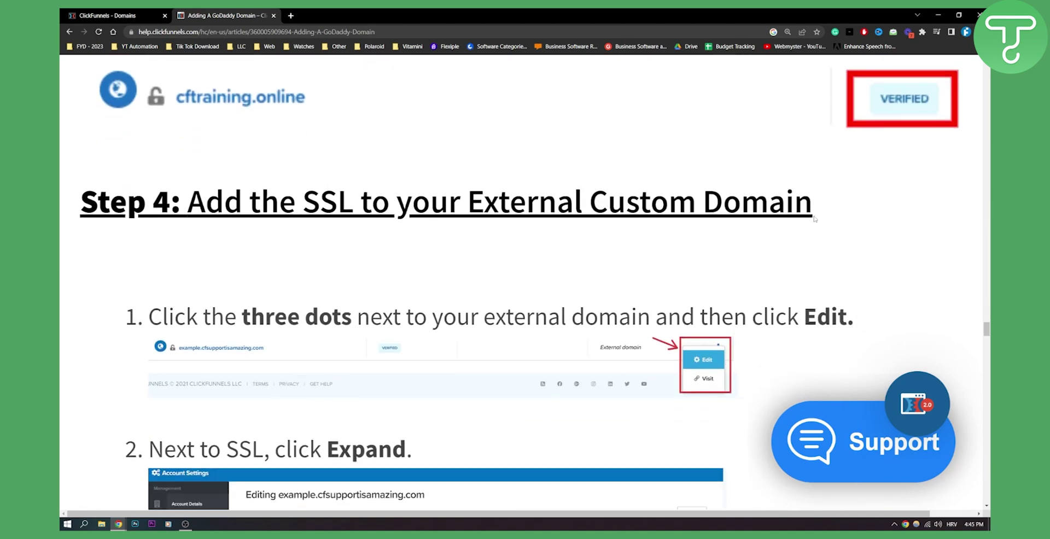
scroll(462, 249, down, 2)
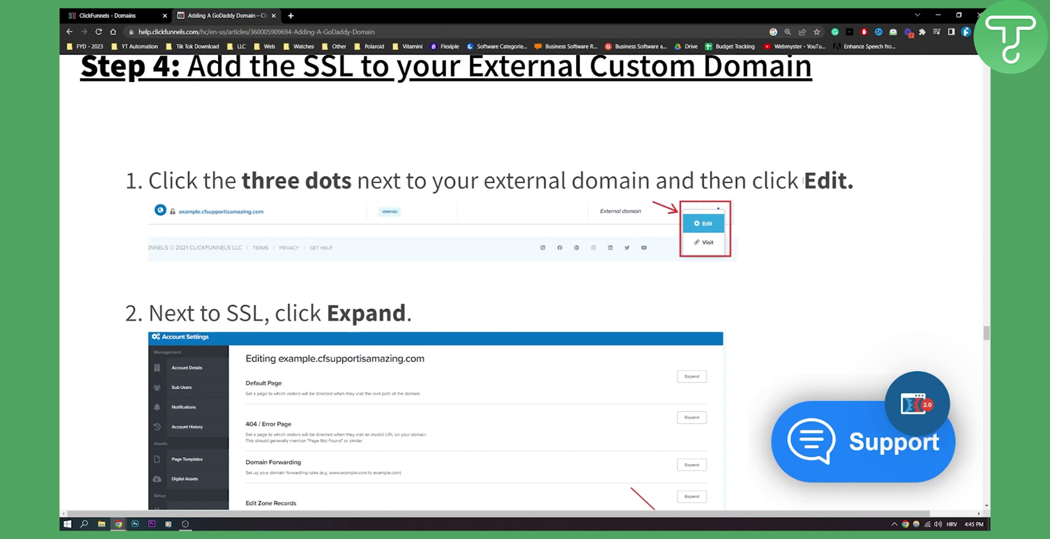
scroll(365, 189, down, 3)
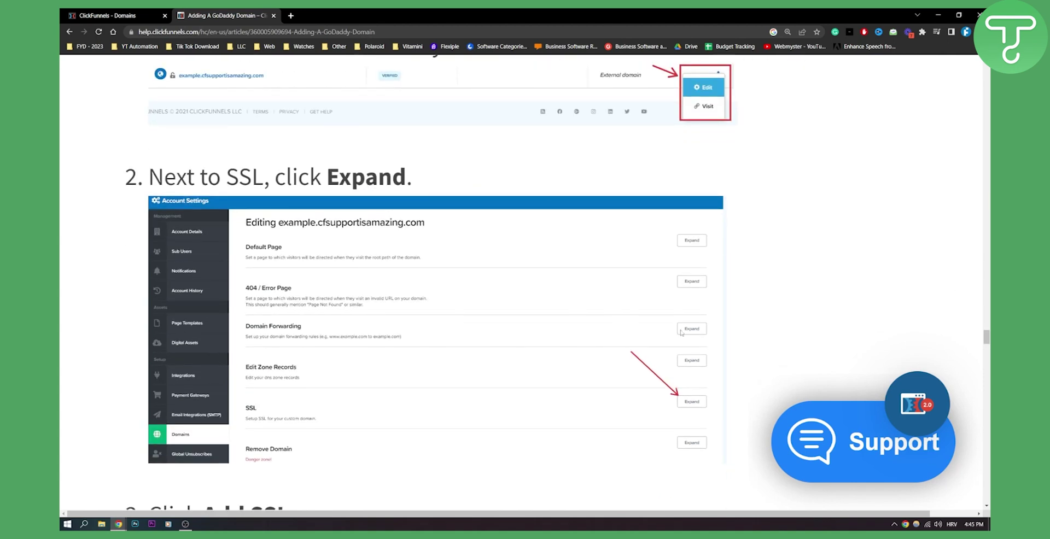
scroll(437, 273, down, 5)
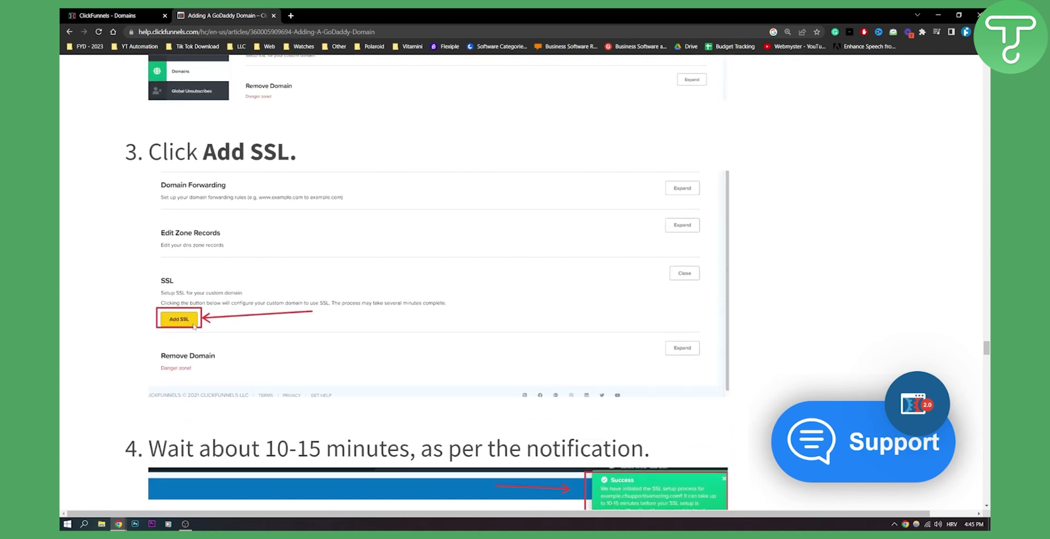
scroll(186, 328, down, 3)
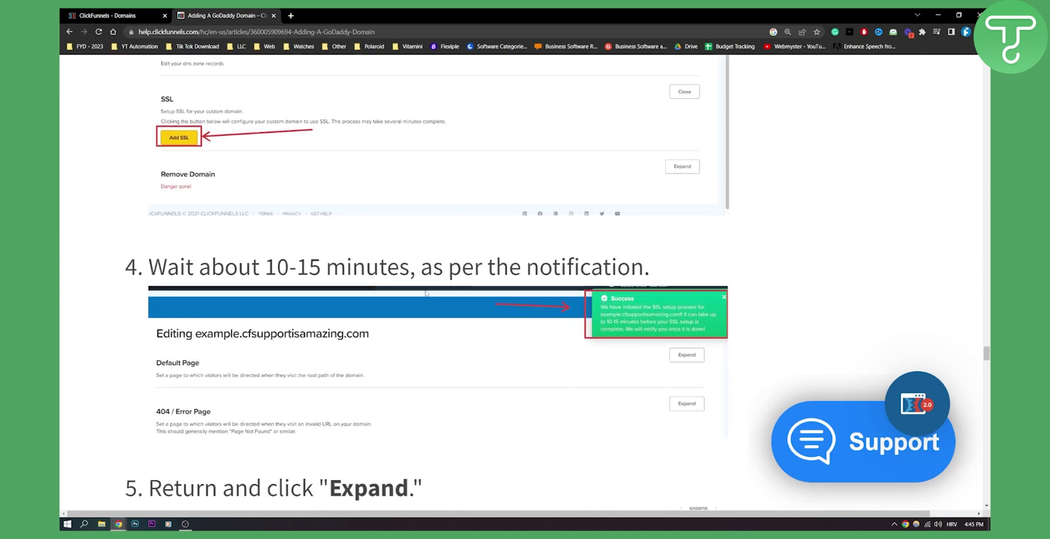
scroll(634, 233, down, 2)
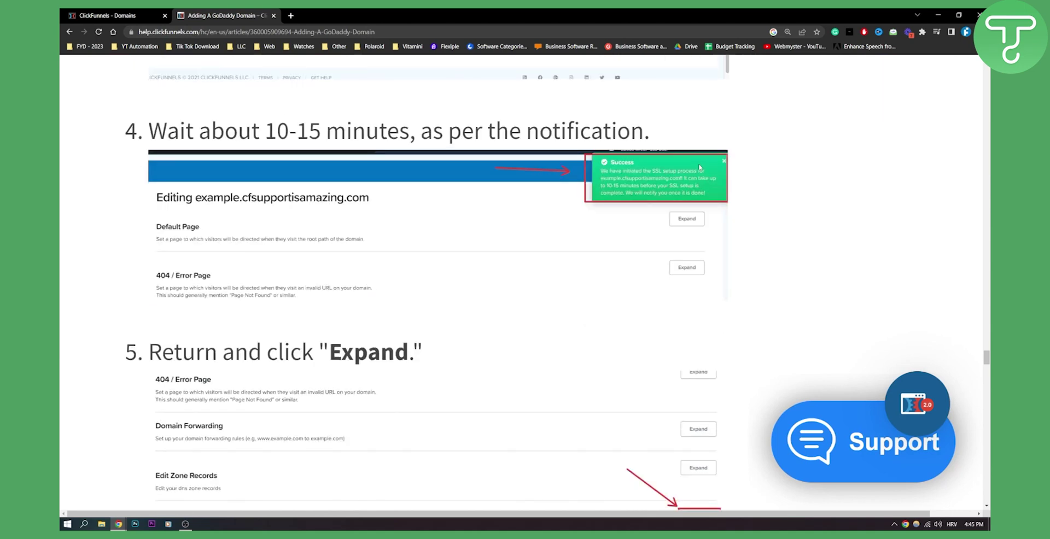
scroll(211, 238, down, 2)
scroll(378, 222, down, 3)
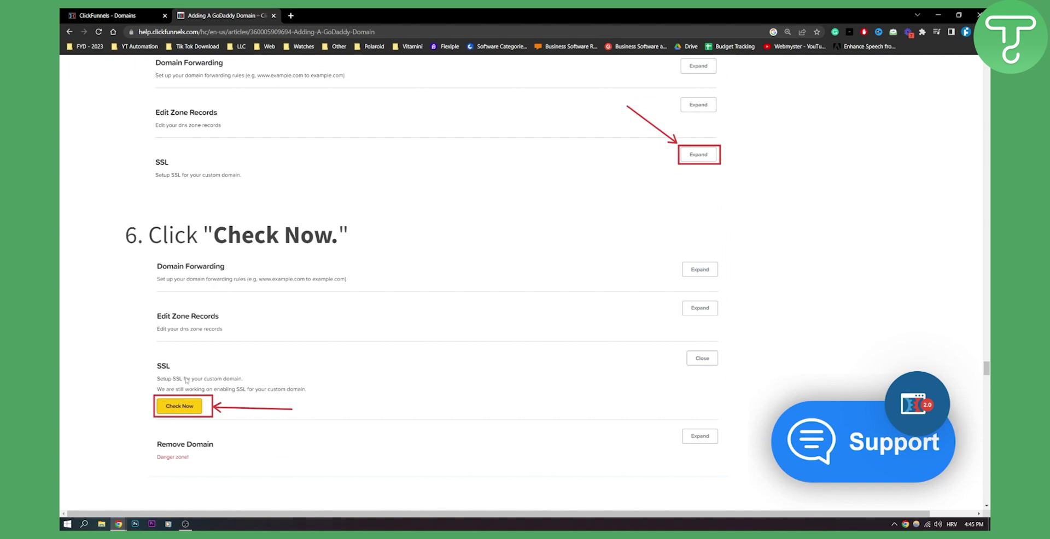
scroll(187, 405, down, 4)
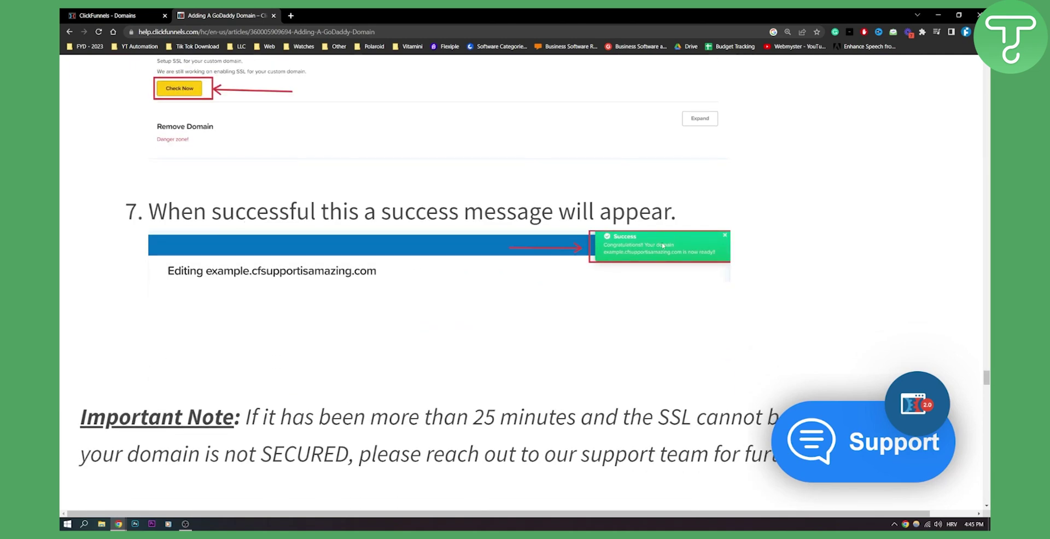
- Scroll back up to step 6 'Click Check Now' and step 7's success message screenshot
scroll(676, 247, down, 4)
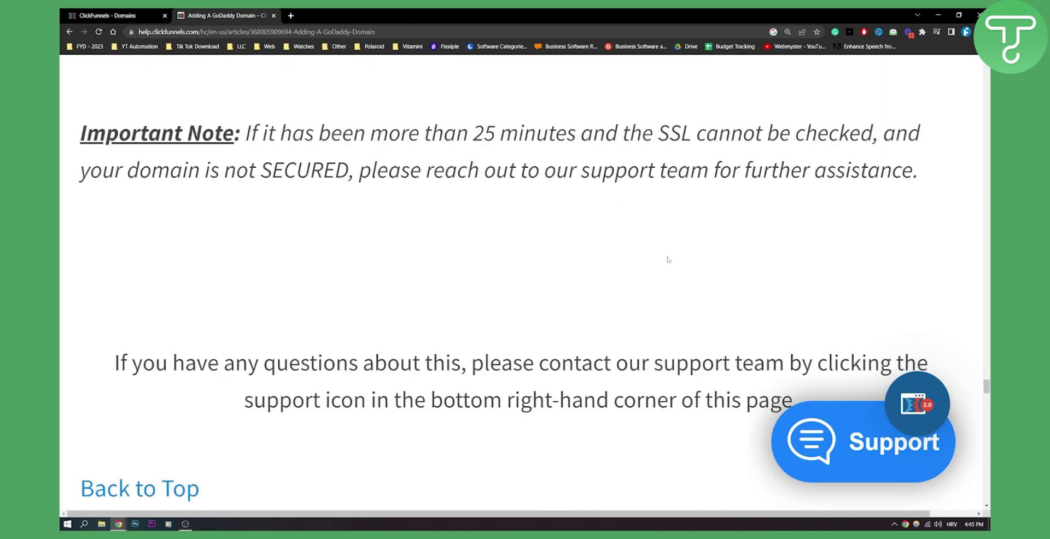
scroll(666, 254, up, 4)
scroll(651, 264, up, 2)
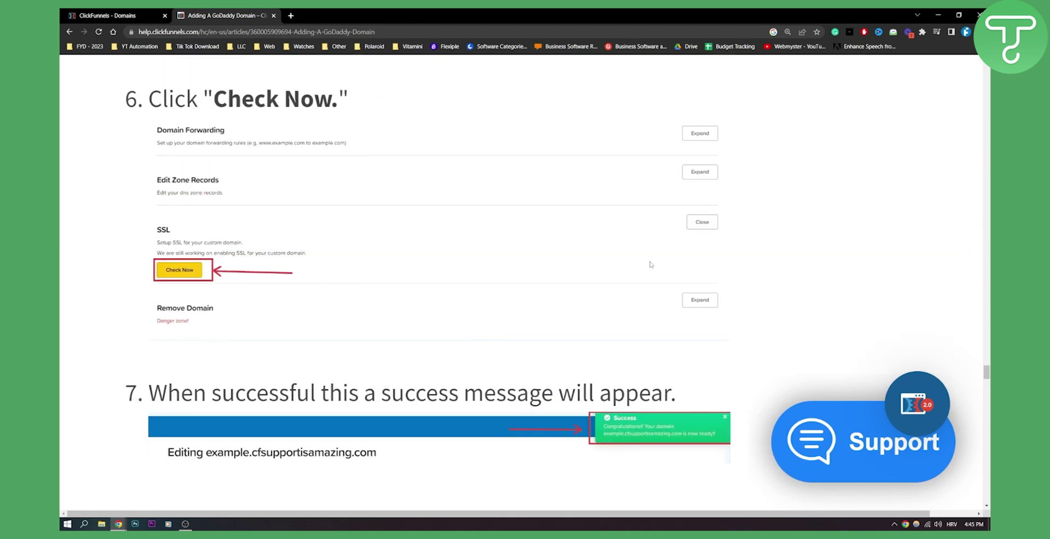